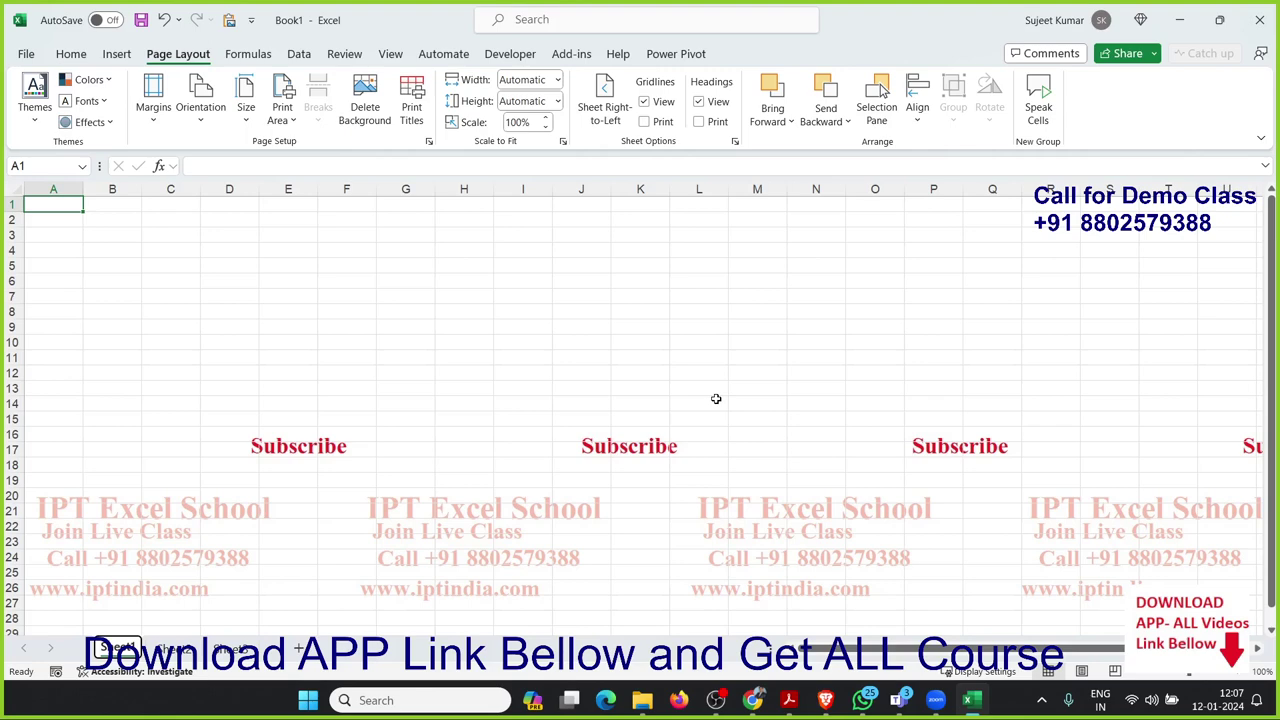
# Dismiss the access hints and pop-up notification, and select cells A1:F14 on the worksheet
pyautogui.press('alt')
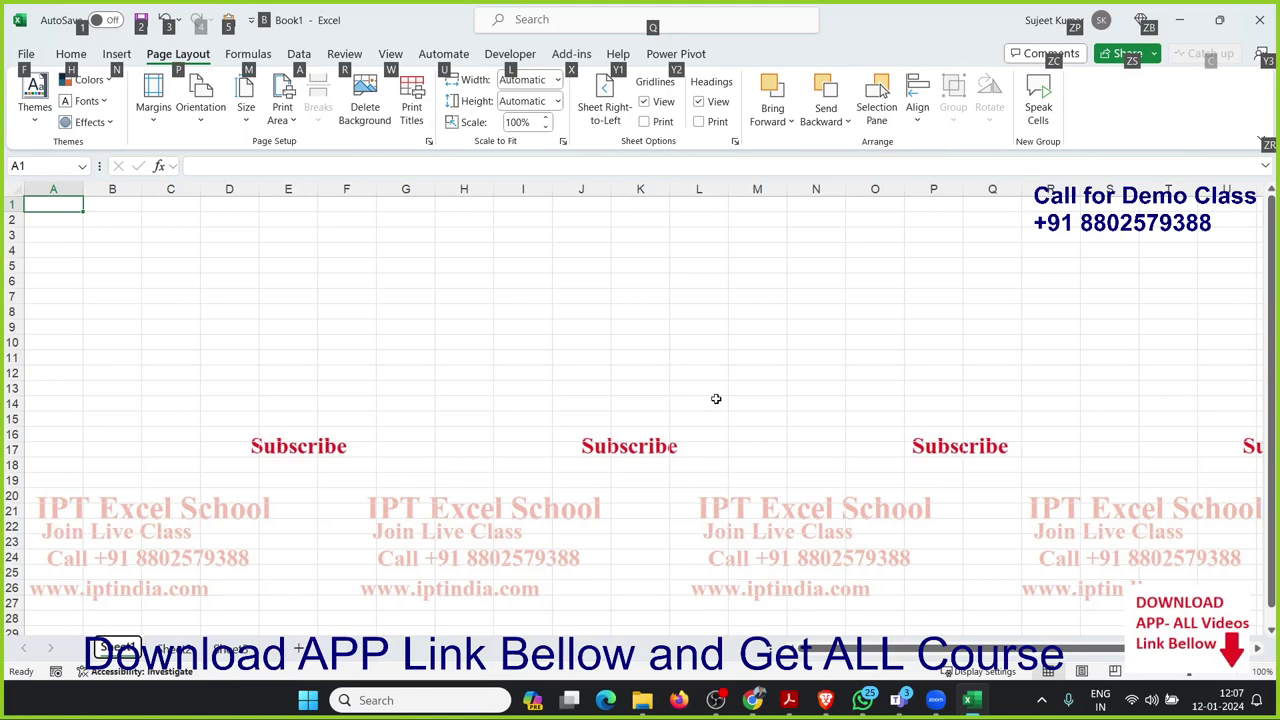
pyautogui.press('alt')
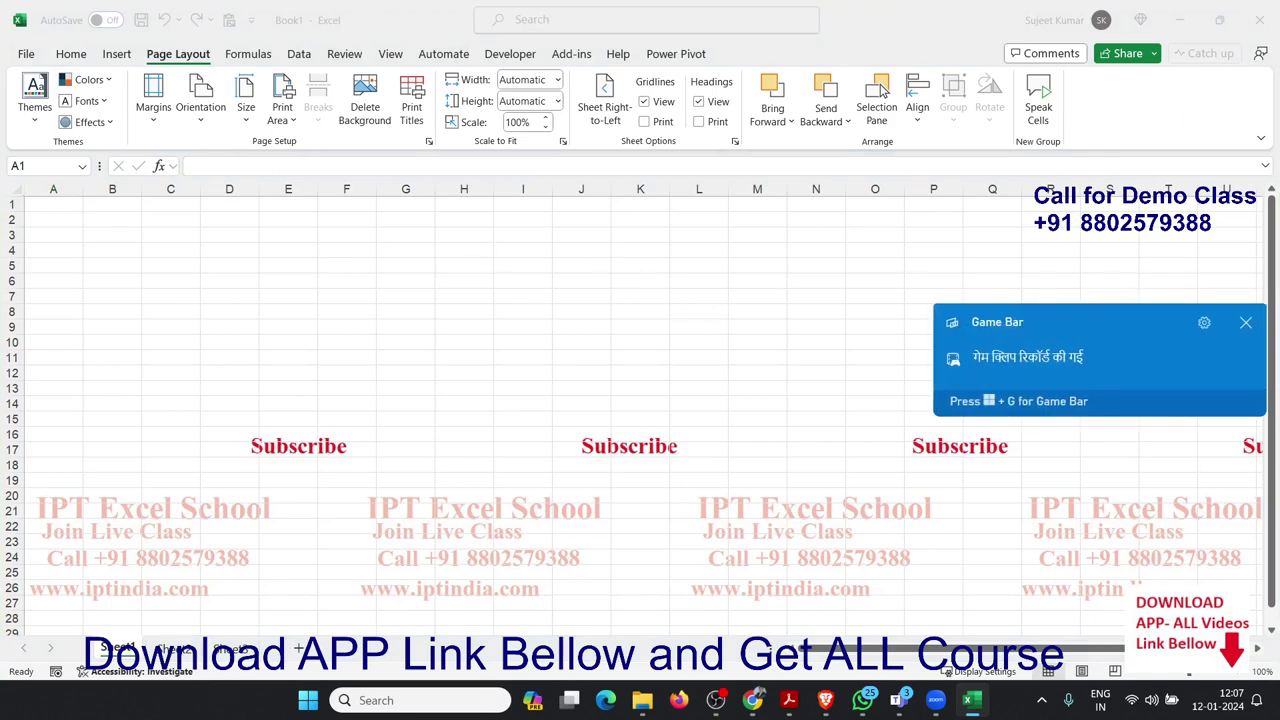
pyautogui.click(1246, 321)
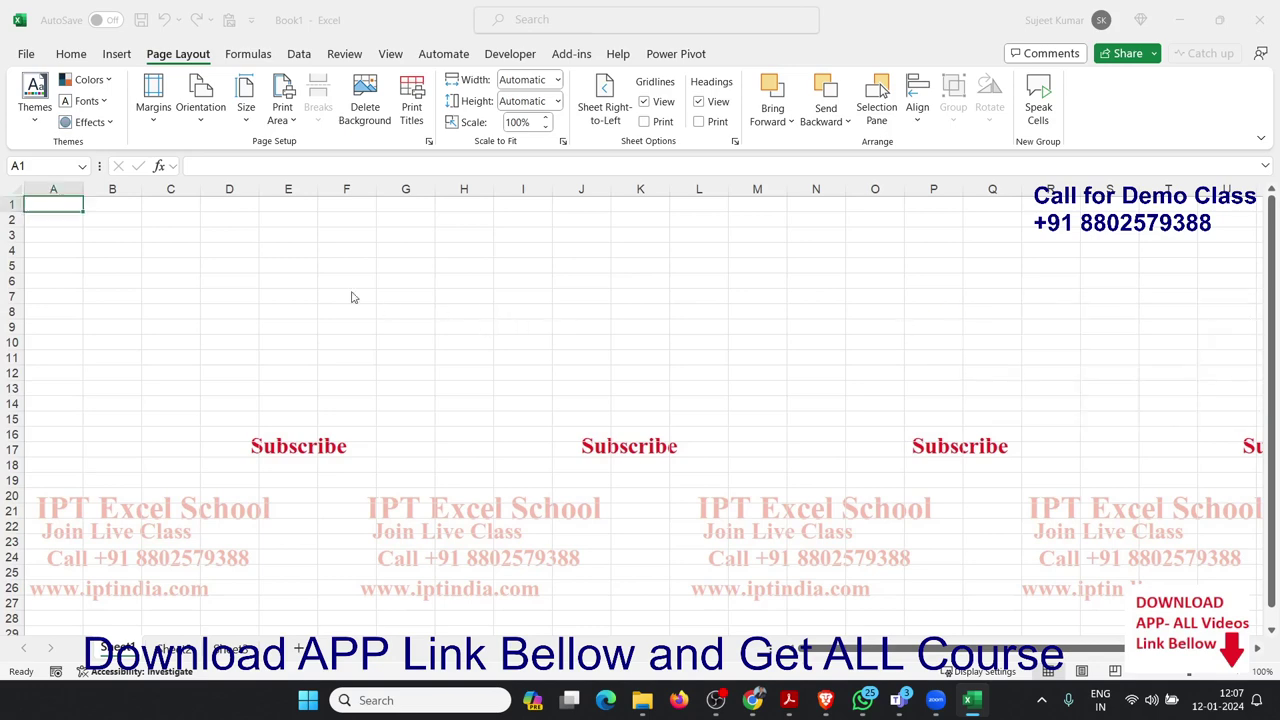
pyautogui.moveTo(72, 211)
pyautogui.mouseDown()
pyautogui.moveTo(322, 315)
pyautogui.moveTo(350, 405)
pyautogui.mouseUp()
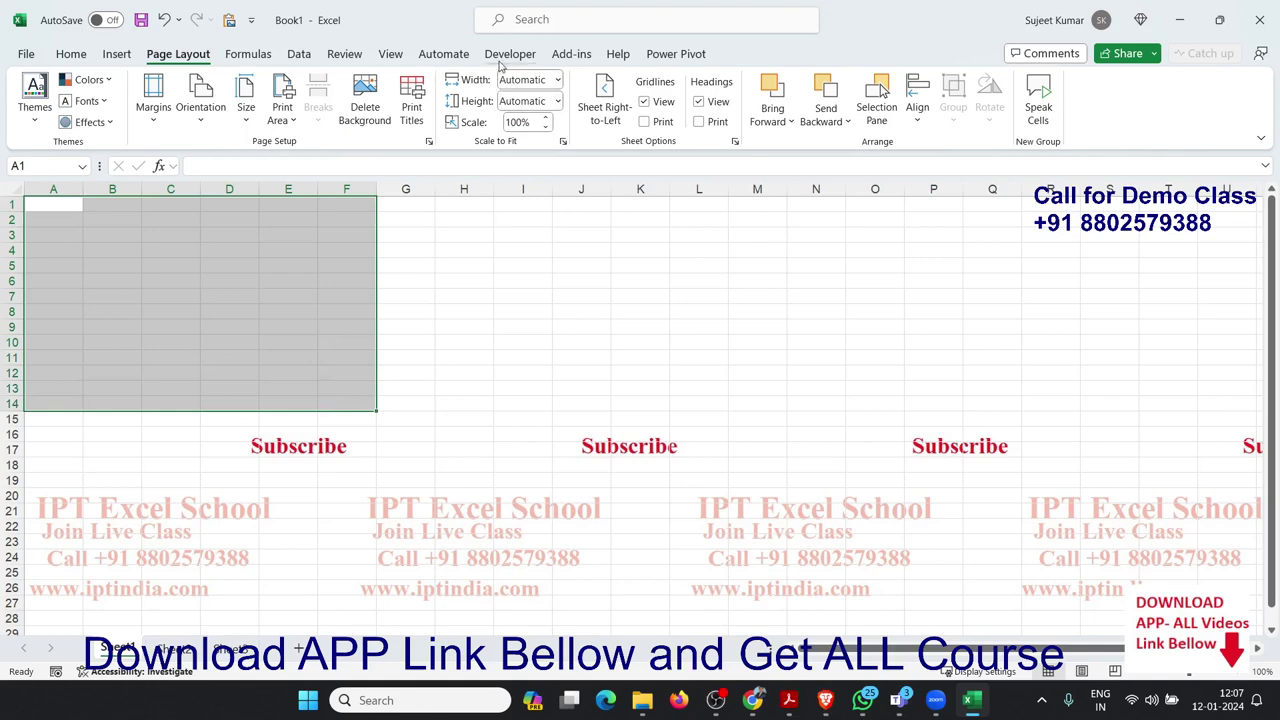
# Insert a new module in the Visual Basic editor and declare Sub Sap_17()
pyautogui.click(510, 54)
pyautogui.click(33, 105)
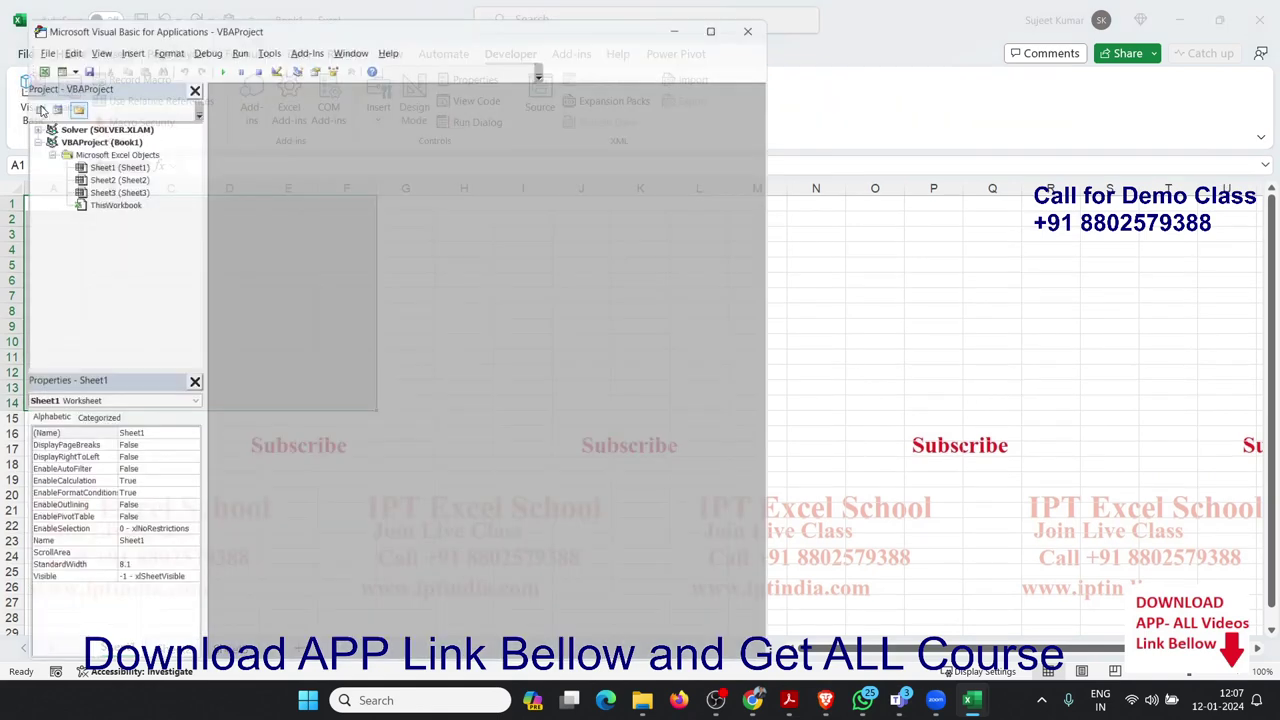
pyautogui.click(117, 35)
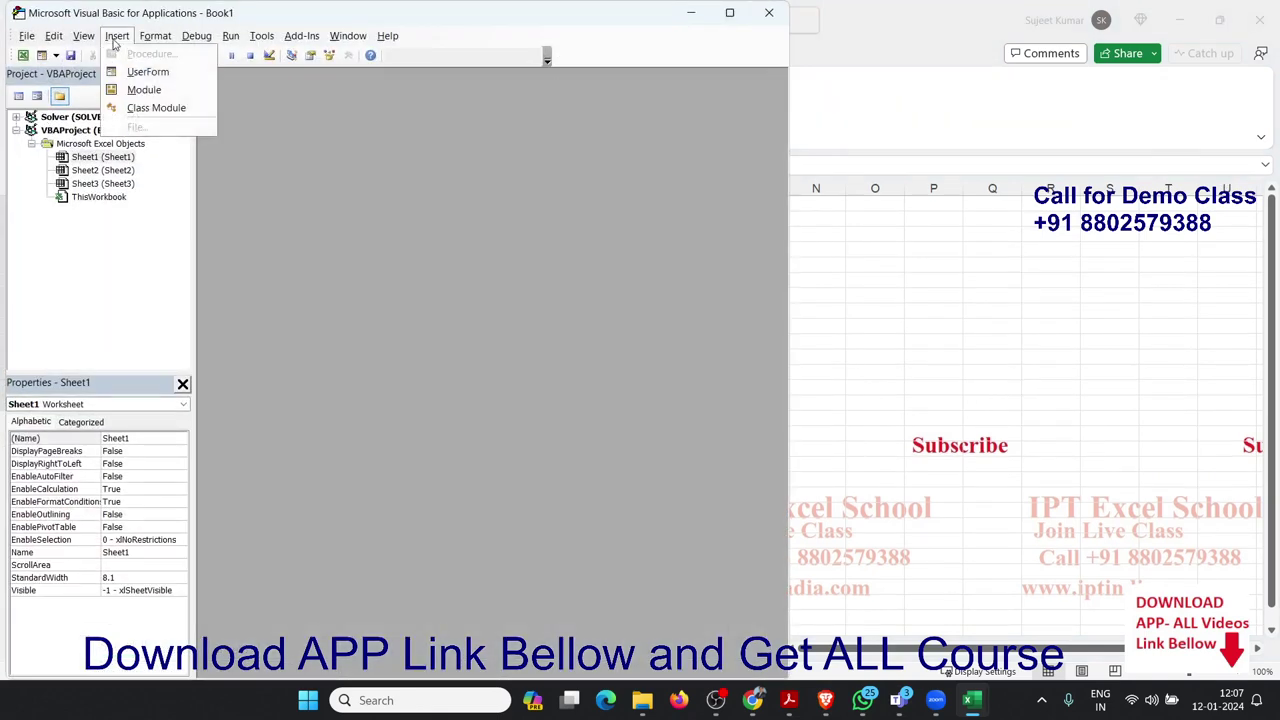
pyautogui.click(133, 90)
pyautogui.write('s')
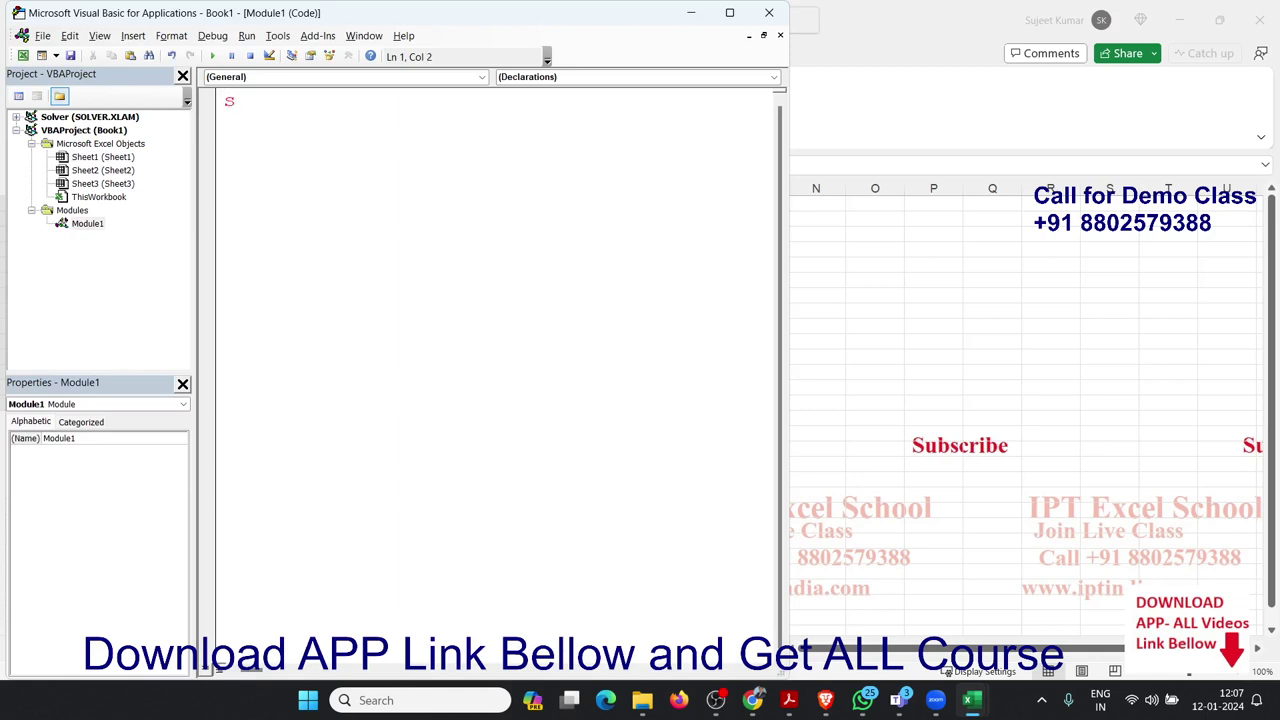
pyautogui.write('ub Sap')
pyautogui.write('_17')
pyautogui.write('()')
pyautogui.press('Return')
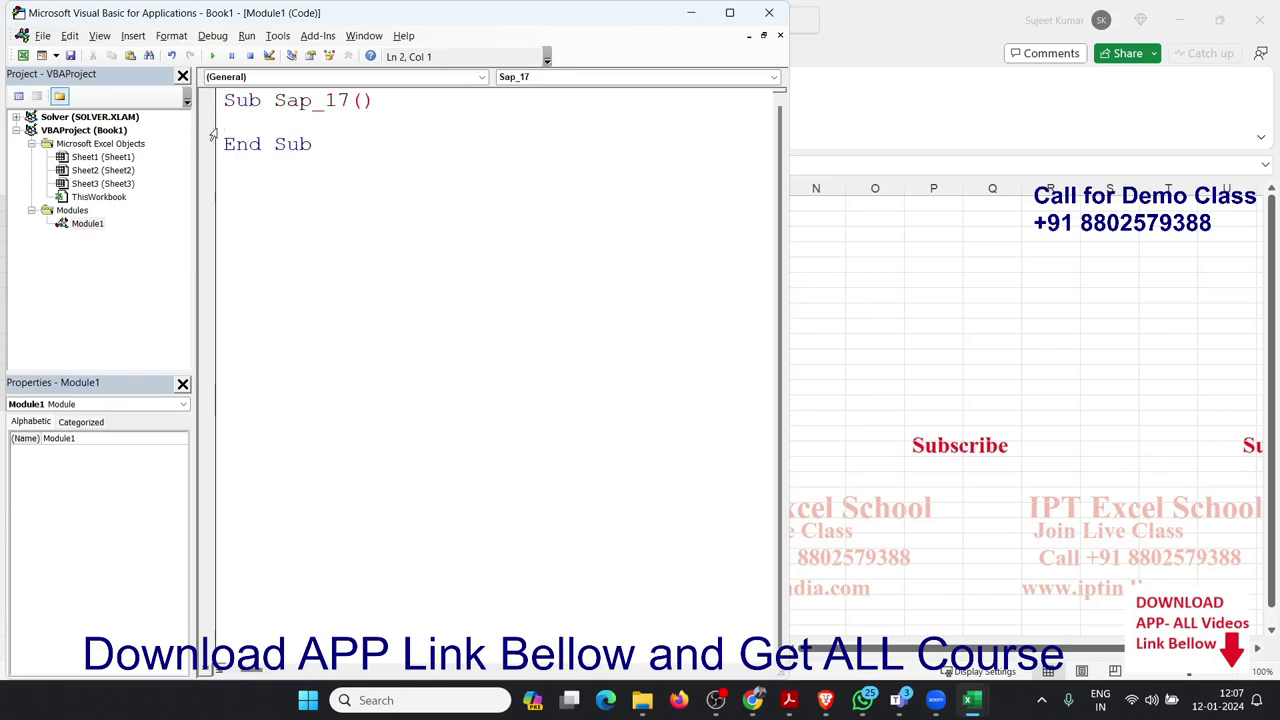
# Switch from the 101-VBA Example folder and Excel back to the macro code editor
pyautogui.moveTo(642, 700)
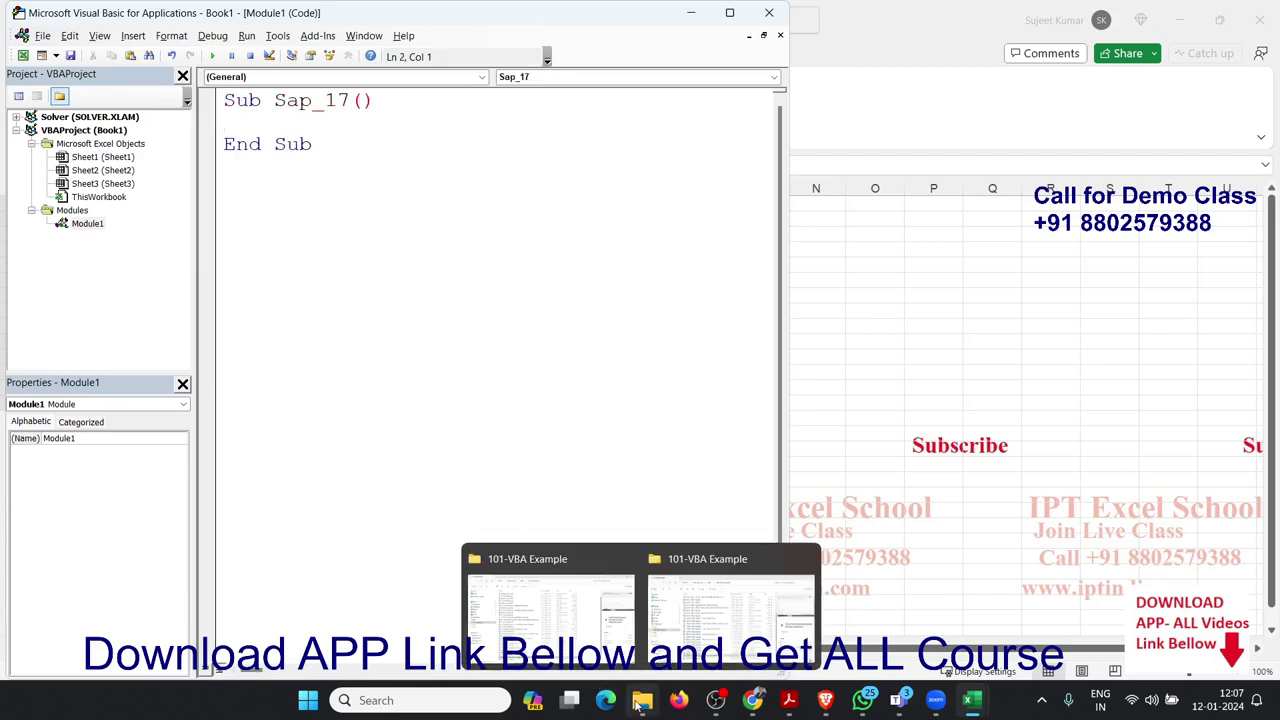
pyautogui.click(677, 633)
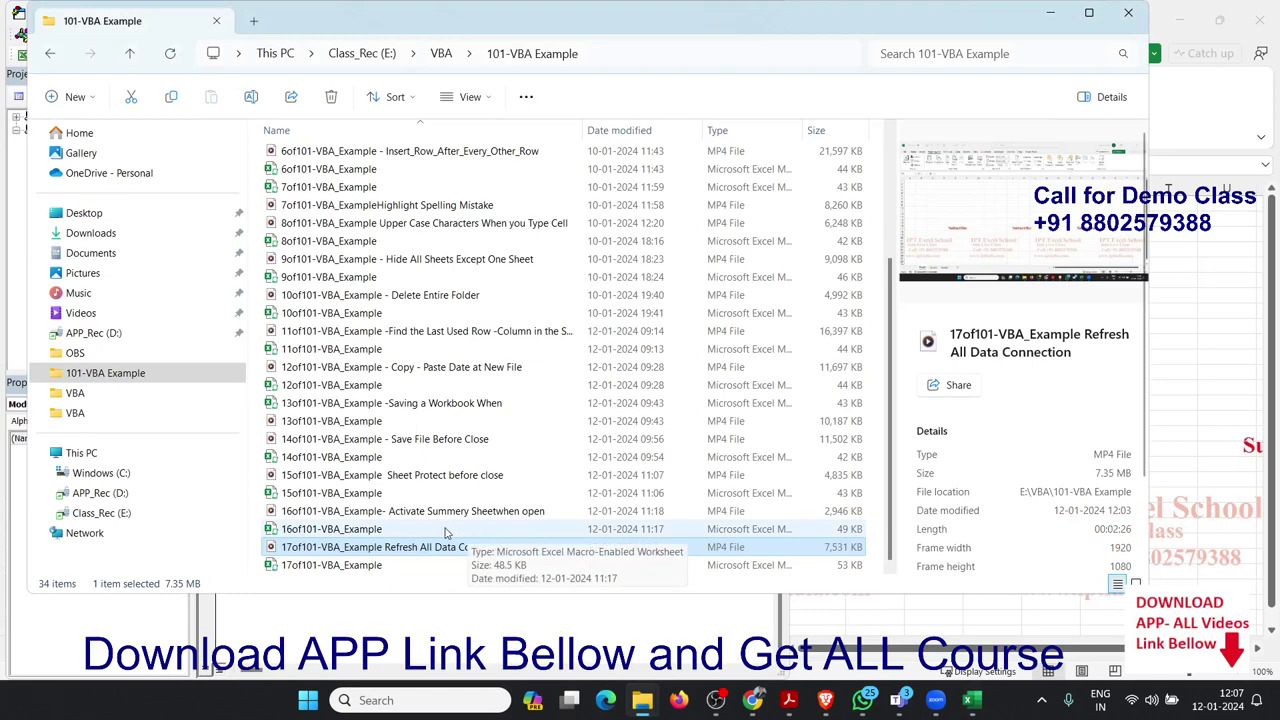
pyautogui.click(1216, 391)
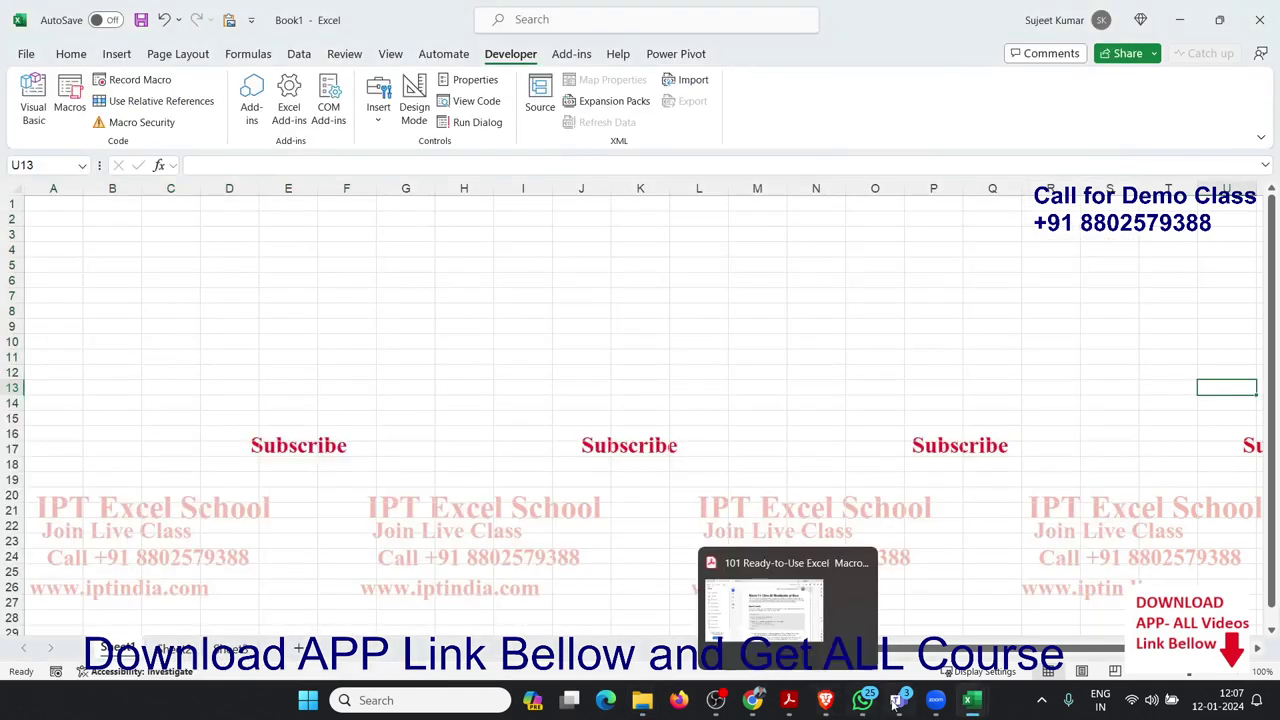
pyautogui.moveTo(975, 692)
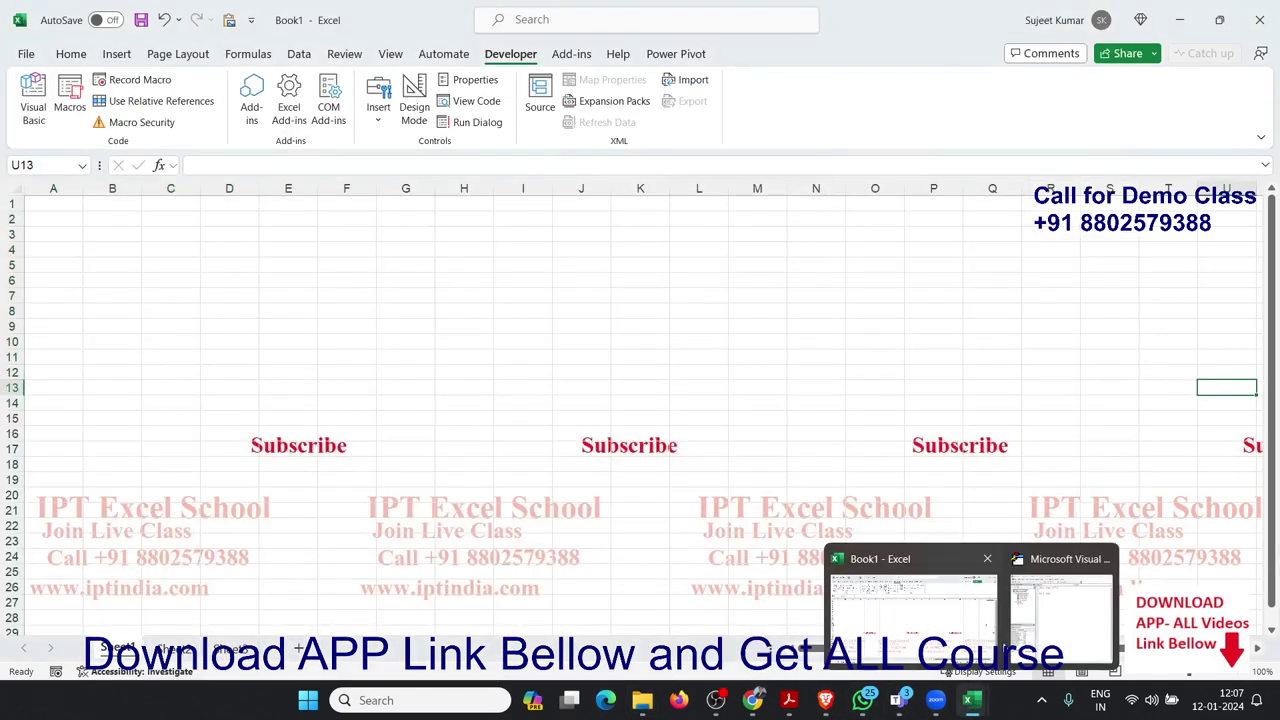
pyautogui.click(1062, 600)
# Rename the procedure from Sap_17 to Sap_18 and add blank lines inside it
pyautogui.click(350, 100)
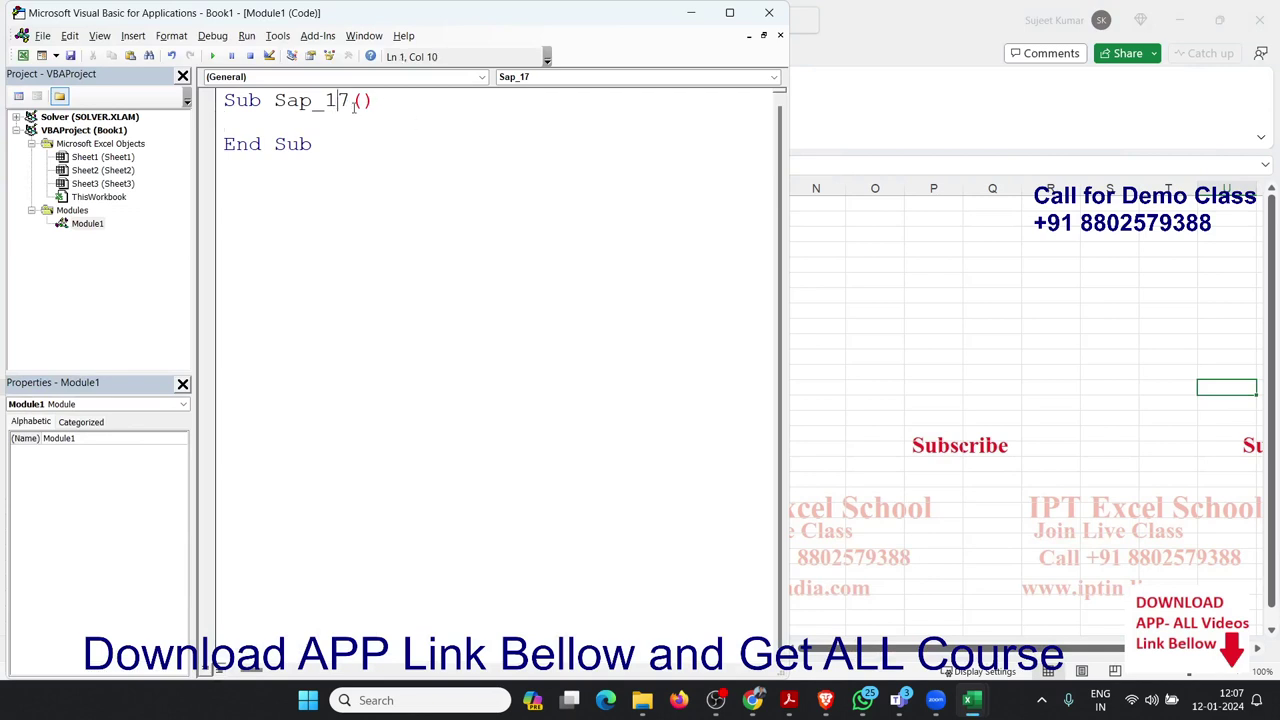
pyautogui.press('BackSpace')
pyautogui.write('8')
pyautogui.click(350, 117)
pyautogui.press('Return')
pyautogui.press('Return')
pyautogui.press('Return')
pyautogui.press('Up')
pyautogui.press('Up')
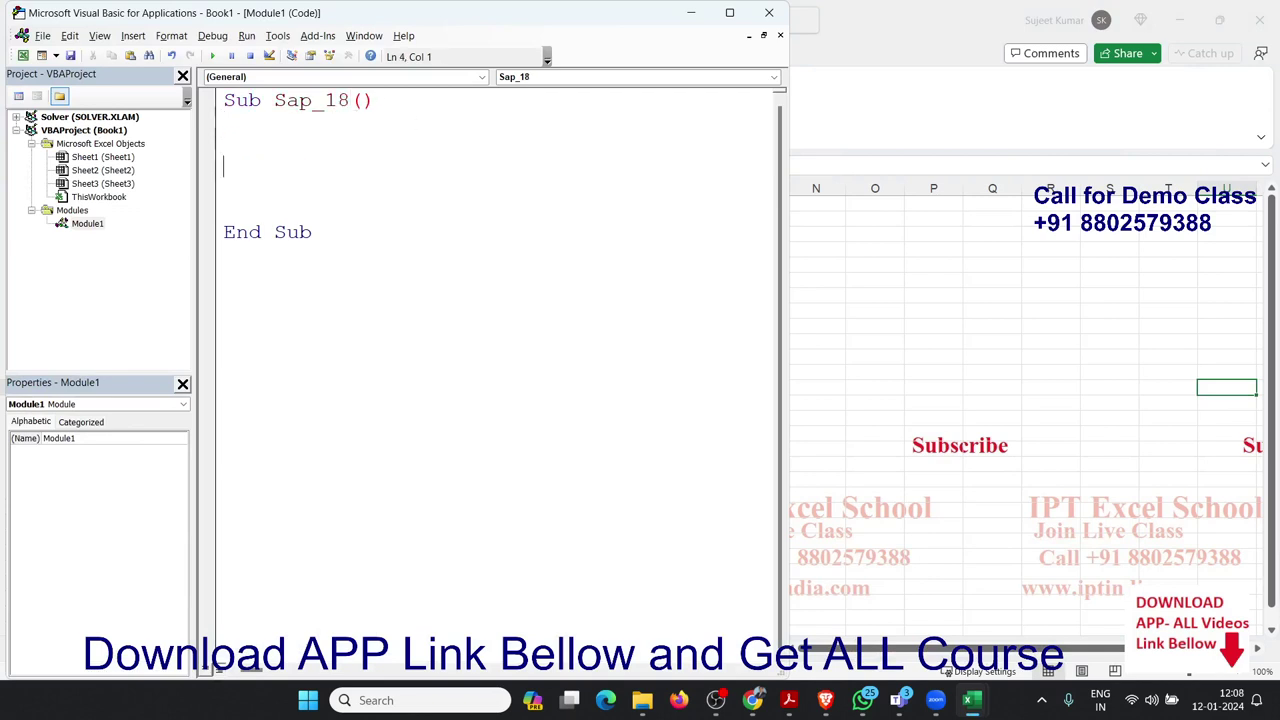
pyautogui.press('Up')
# Declare wb As Workbook and start a 'for each wb in worbooks' loop ending with 'next i'
pyautogui.write('dim ')
pyautogui.write('wb')
pyautogui.write(' as wo')
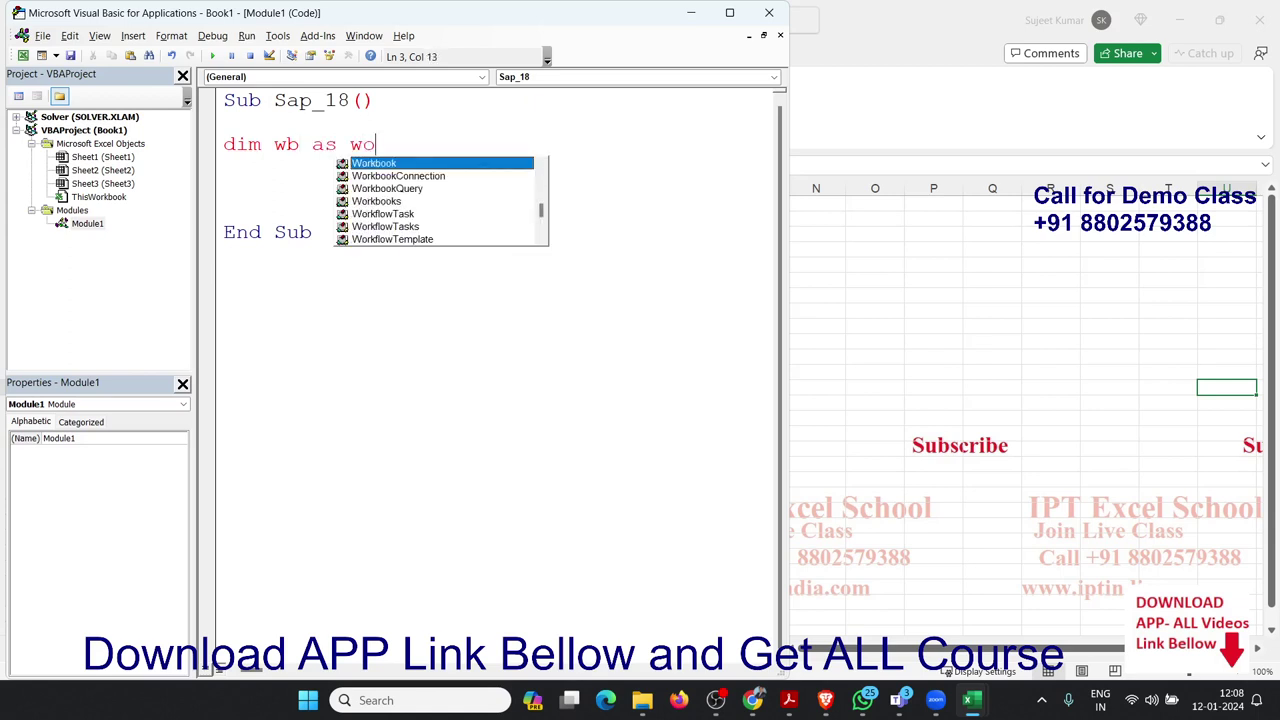
pyautogui.press('Tab')
pyautogui.press('Return')
pyautogui.press('Return')
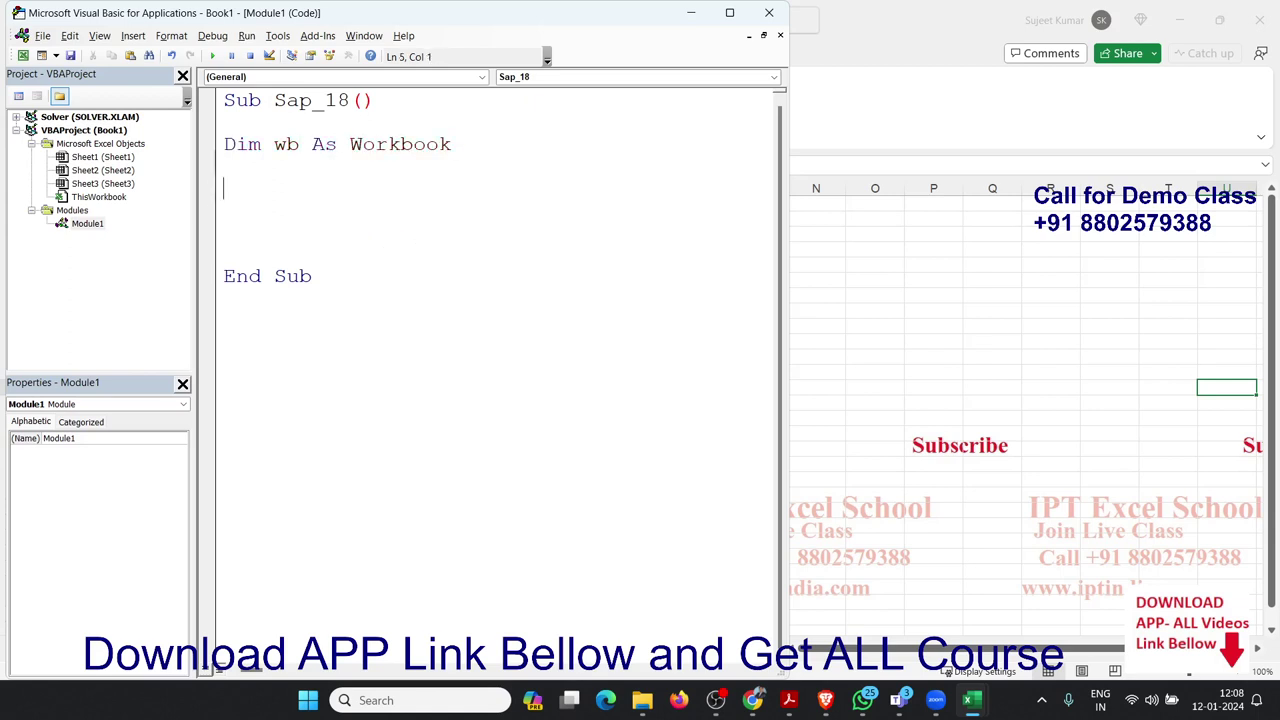
pyautogui.write('for ')
pyautogui.write('each ')
pyautogui.write('wb in ')
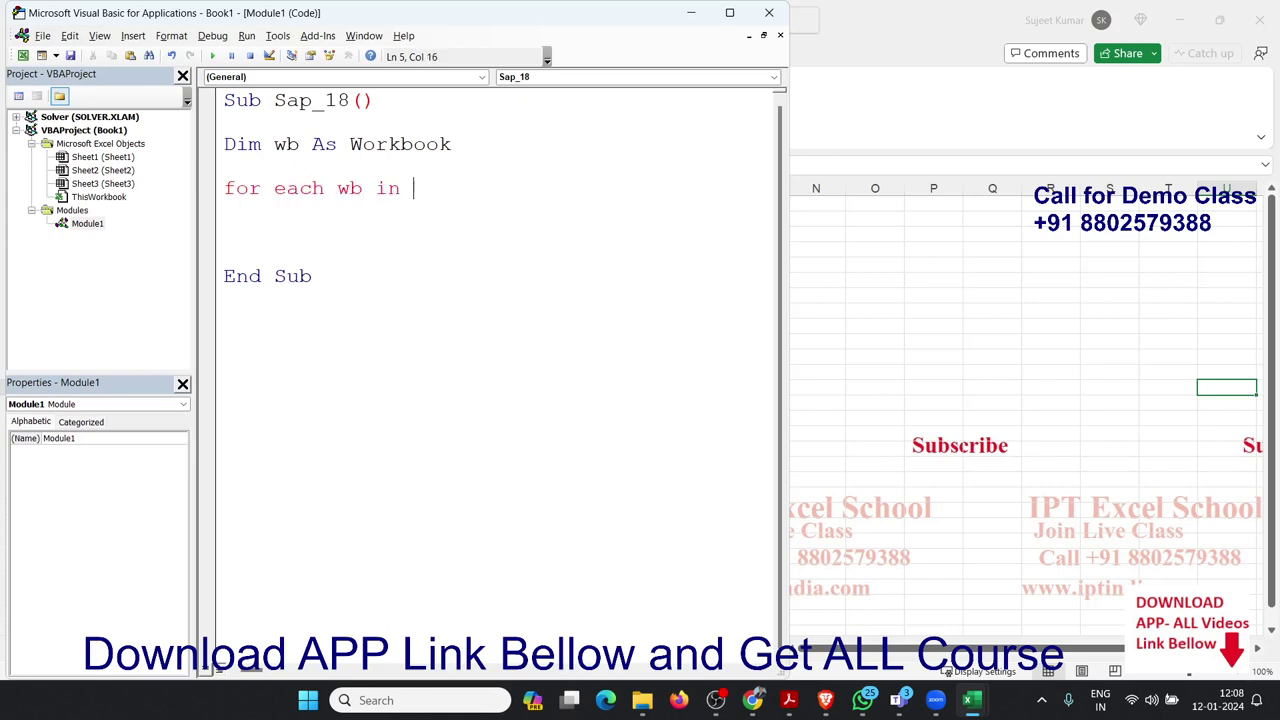
pyautogui.write('wor')
pyautogui.write('books')
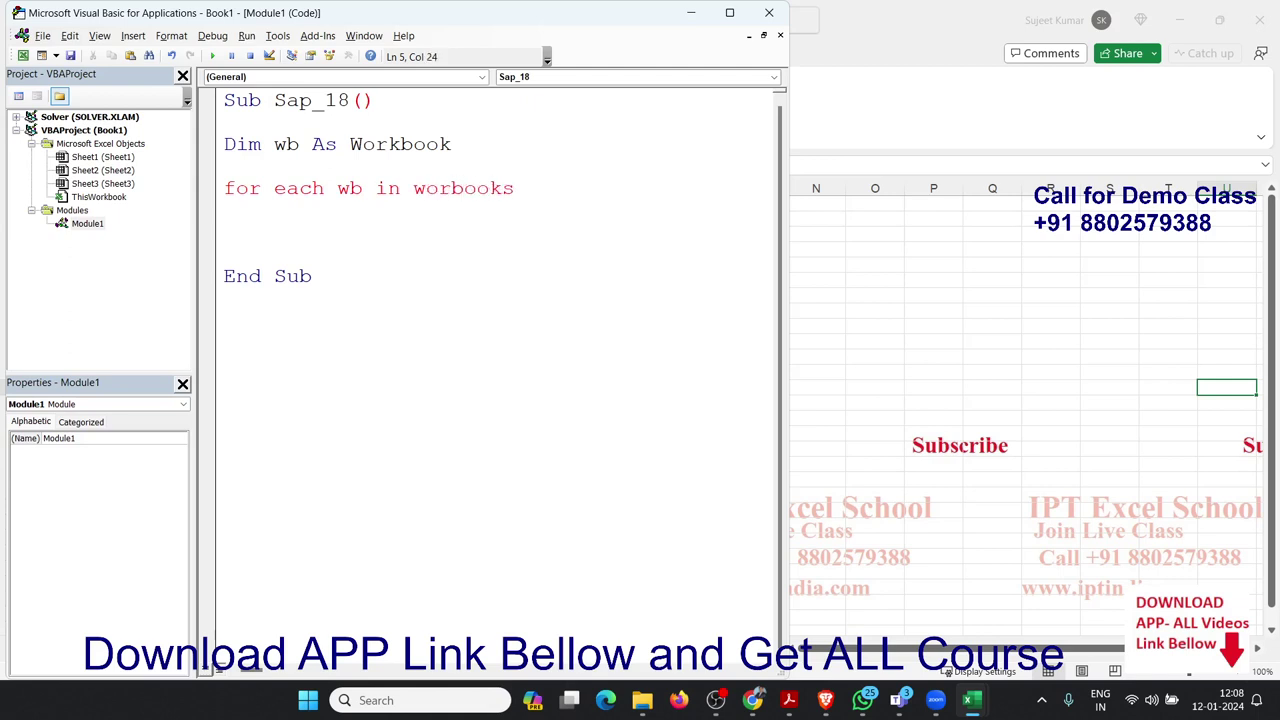
pyautogui.press('Return')
pyautogui.press('Return')
pyautogui.write('next ')
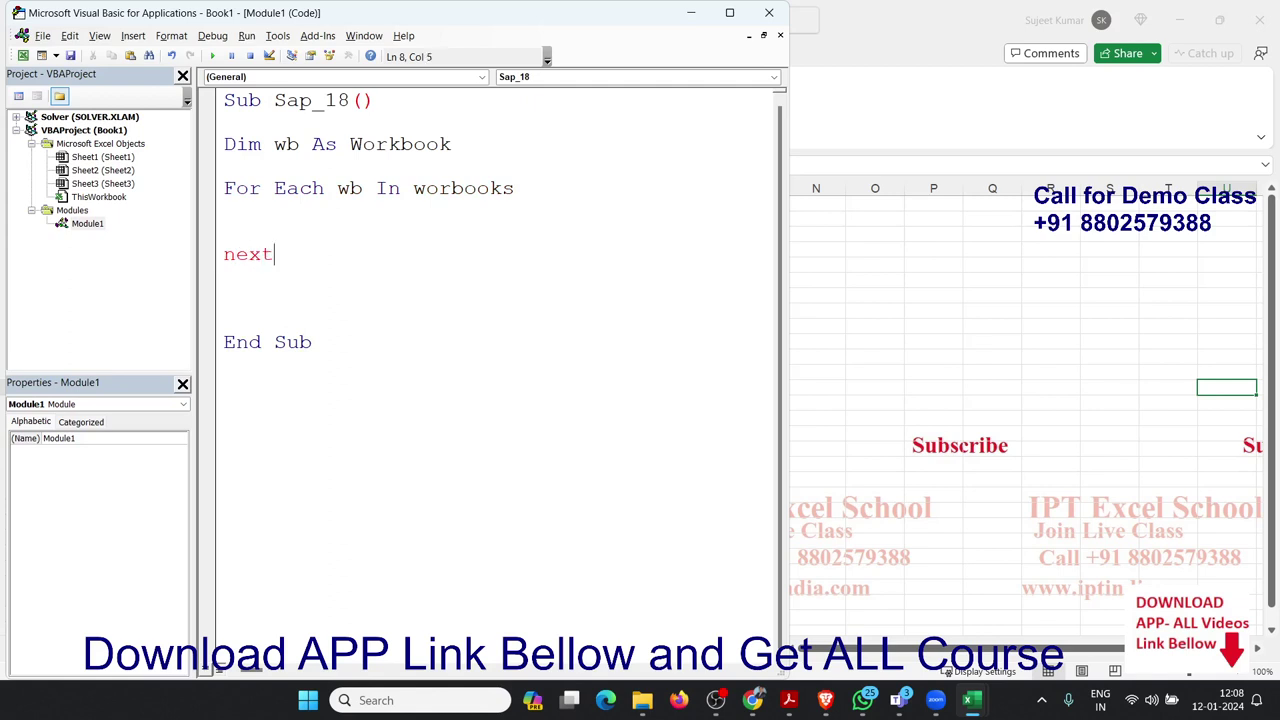
pyautogui.write('i')
# Change 'Next i' to 'Next wb' and correct the misspelled 'worbooks' to 'Workbooks'
pyautogui.press('Up')
pyautogui.press('Up')
pyautogui.click(314, 244)
pyautogui.doubleClick(313, 244)
pyautogui.write('w')
pyautogui.write('b')
pyautogui.press('Up')
pyautogui.click(465, 188)
pyautogui.write('k')
pyautogui.click(381, 245)
# Add 'wb.Close True' as the loop body
pyautogui.click(346, 212)
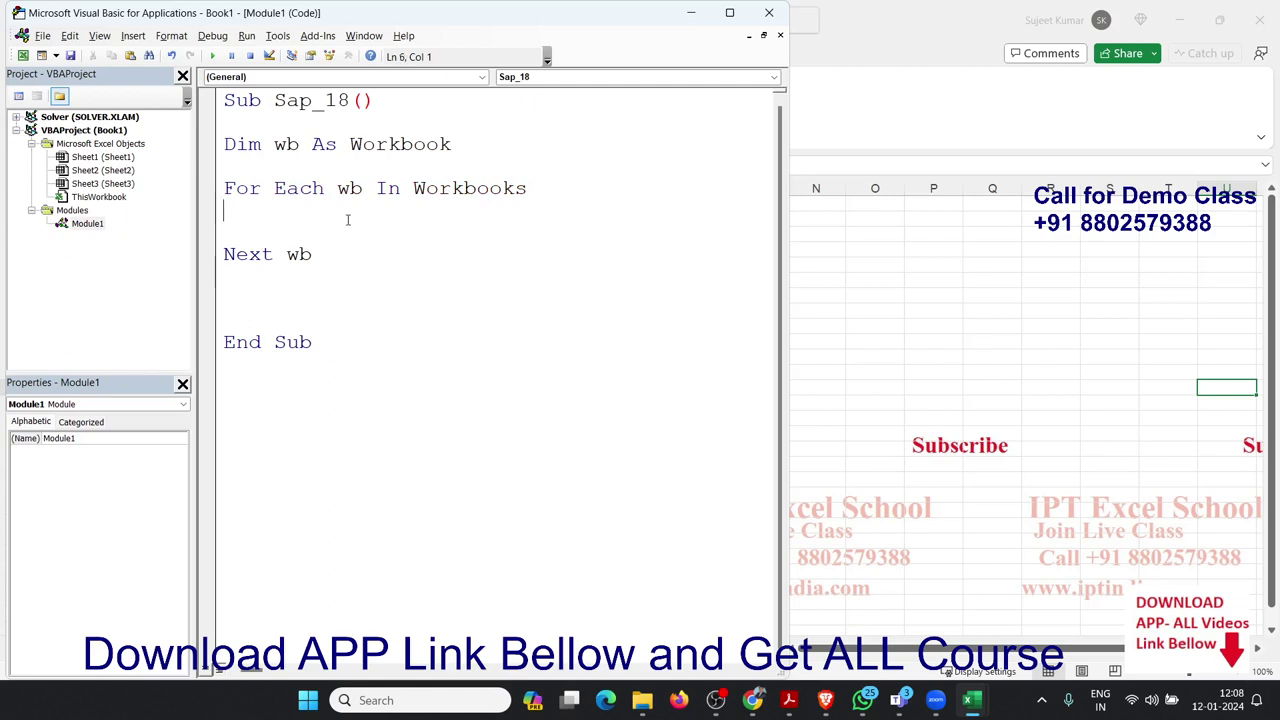
pyautogui.press('Return')
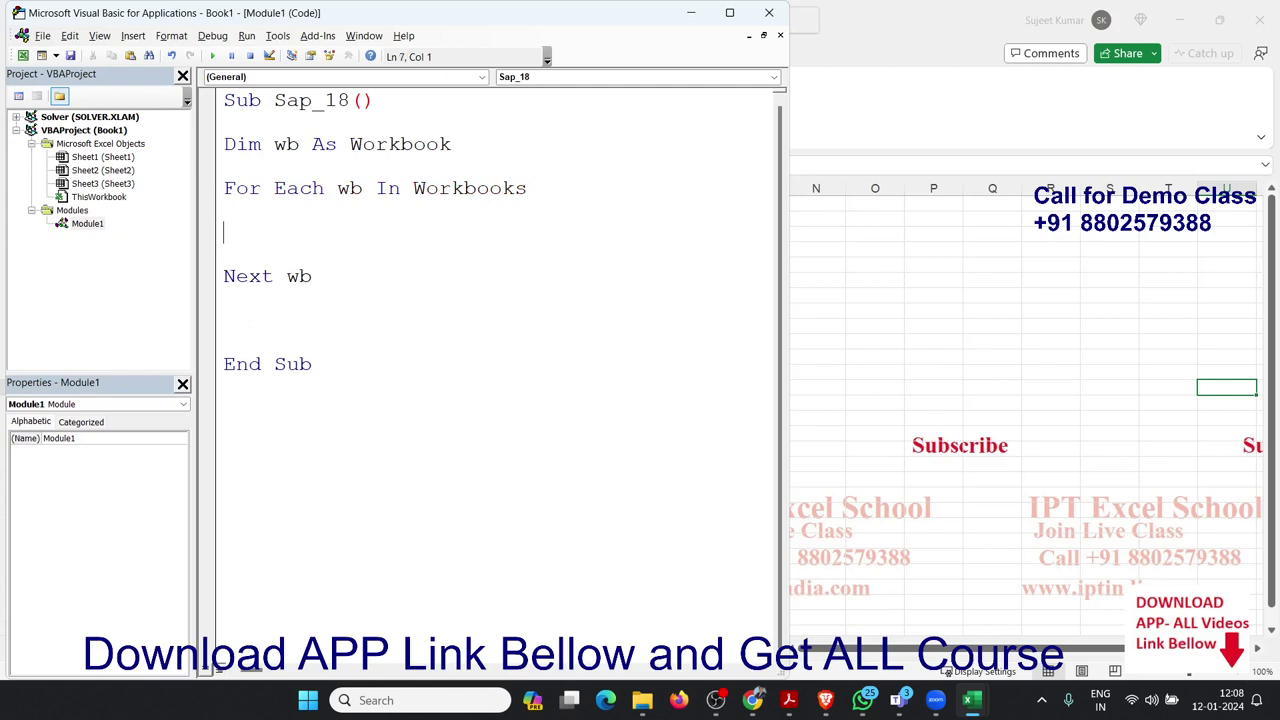
pyautogui.write('wb.')
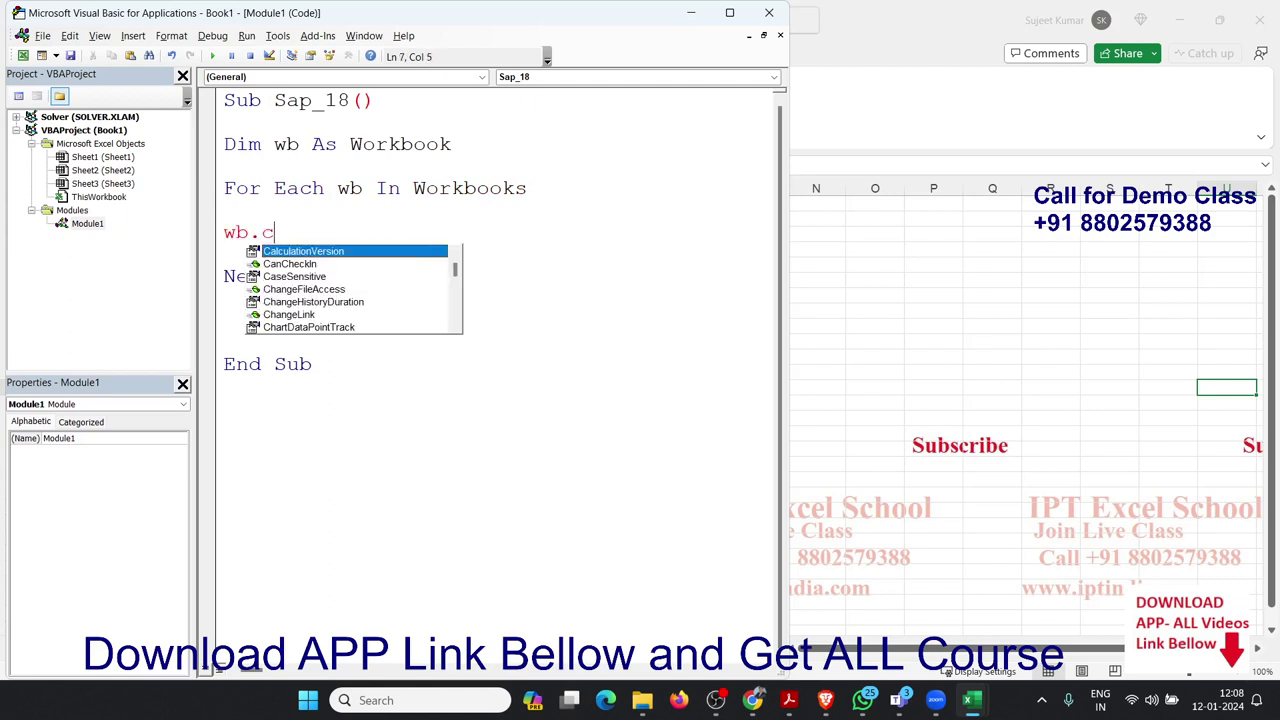
pyautogui.write('clo')
pyautogui.press('Tab')
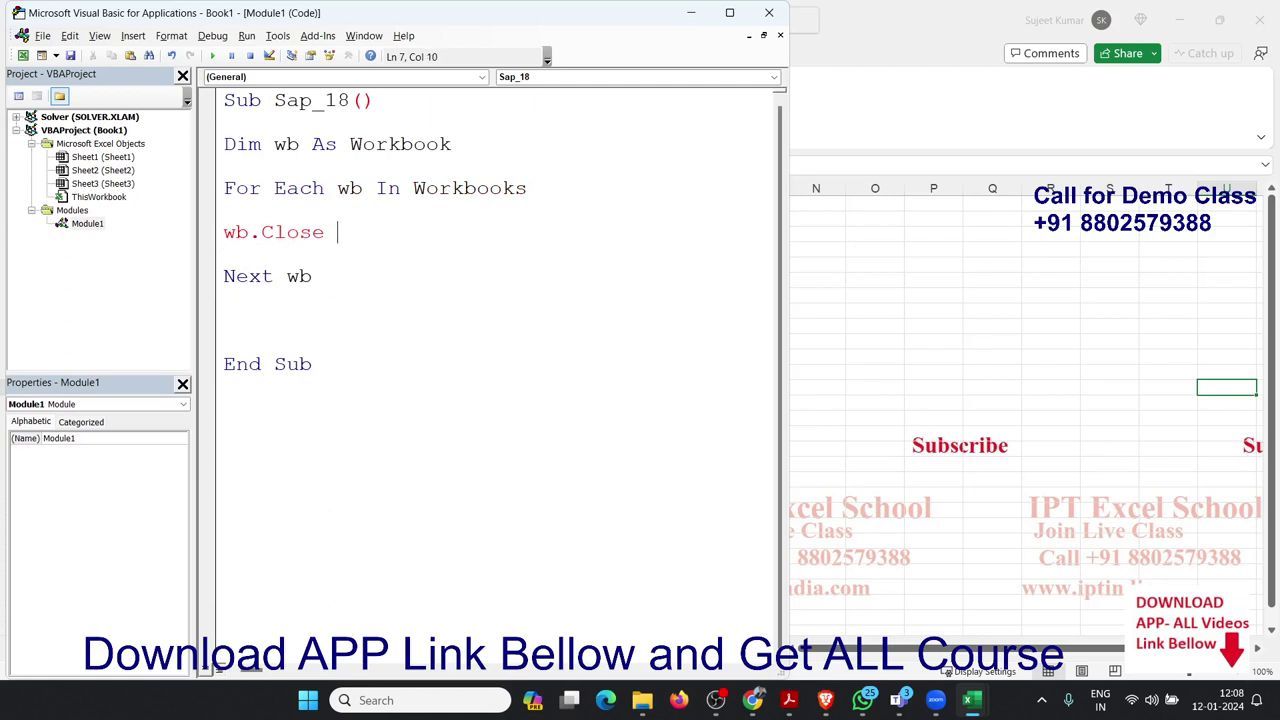
pyautogui.write('true')
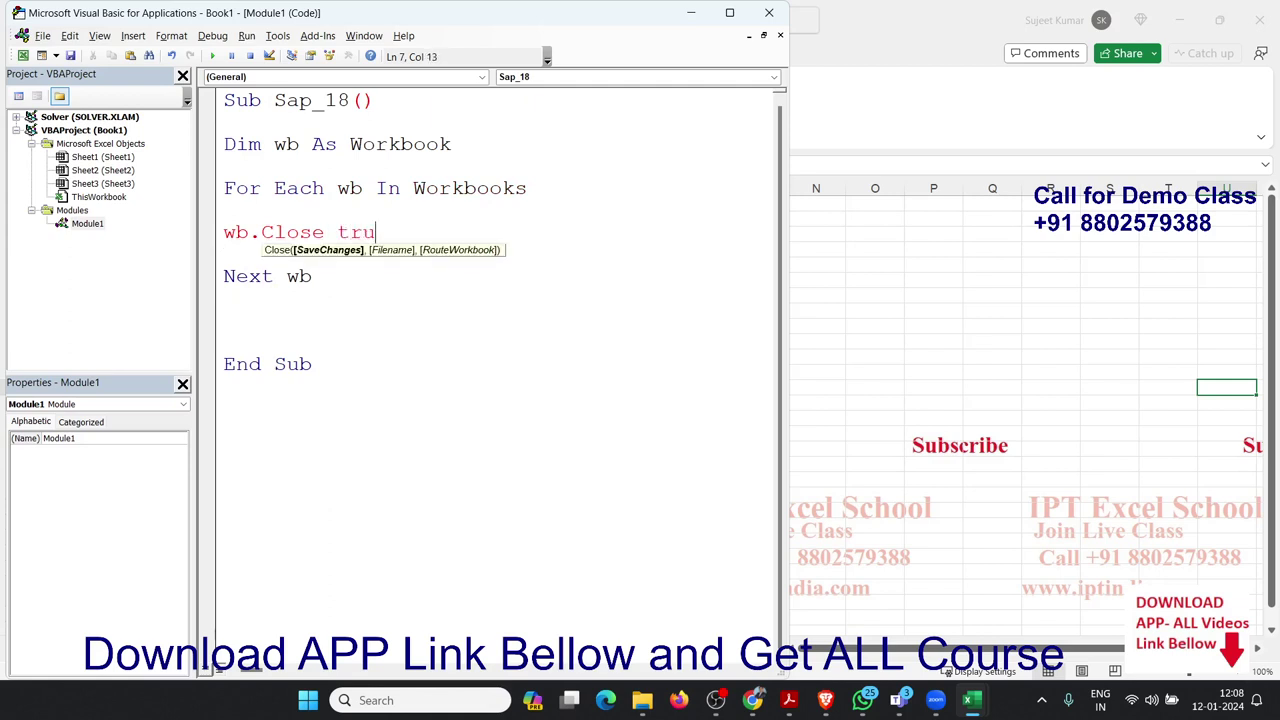
pyautogui.click(348, 218)
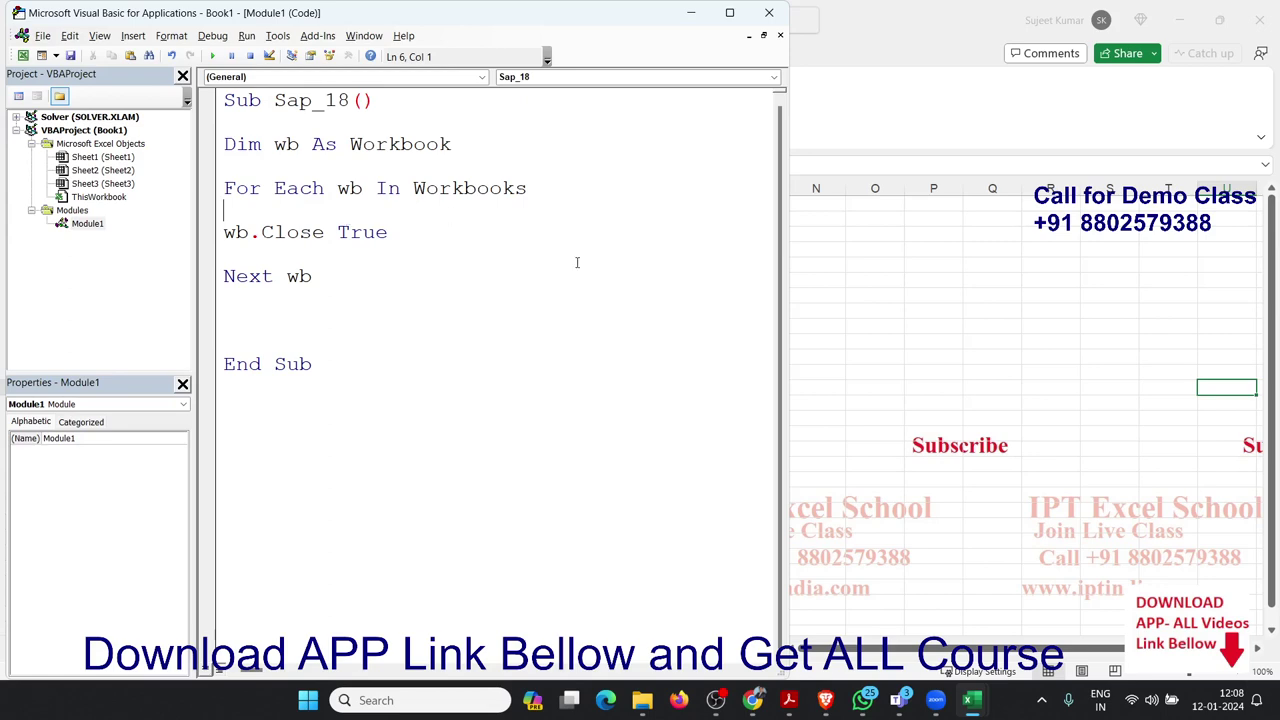
# Select the entire Sap_18 macro code in the Visual Basic editor
pyautogui.click(896, 401)
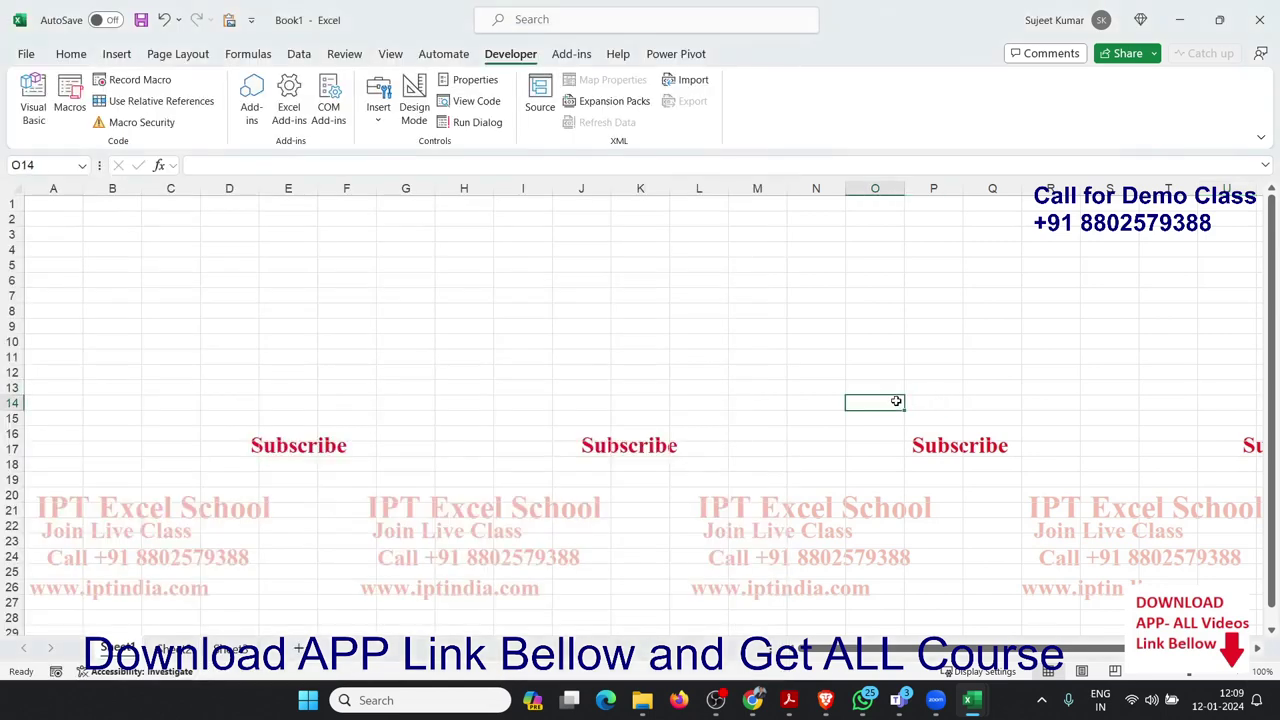
pyautogui.hotkey('alt', 'F11')
pyautogui.moveTo(500, 360)
pyautogui.mouseDown()
pyautogui.moveTo(297, 270)
pyautogui.moveTo(222, 100)
pyautogui.mouseUp()
pyautogui.hotkey('ctrl', 'c')
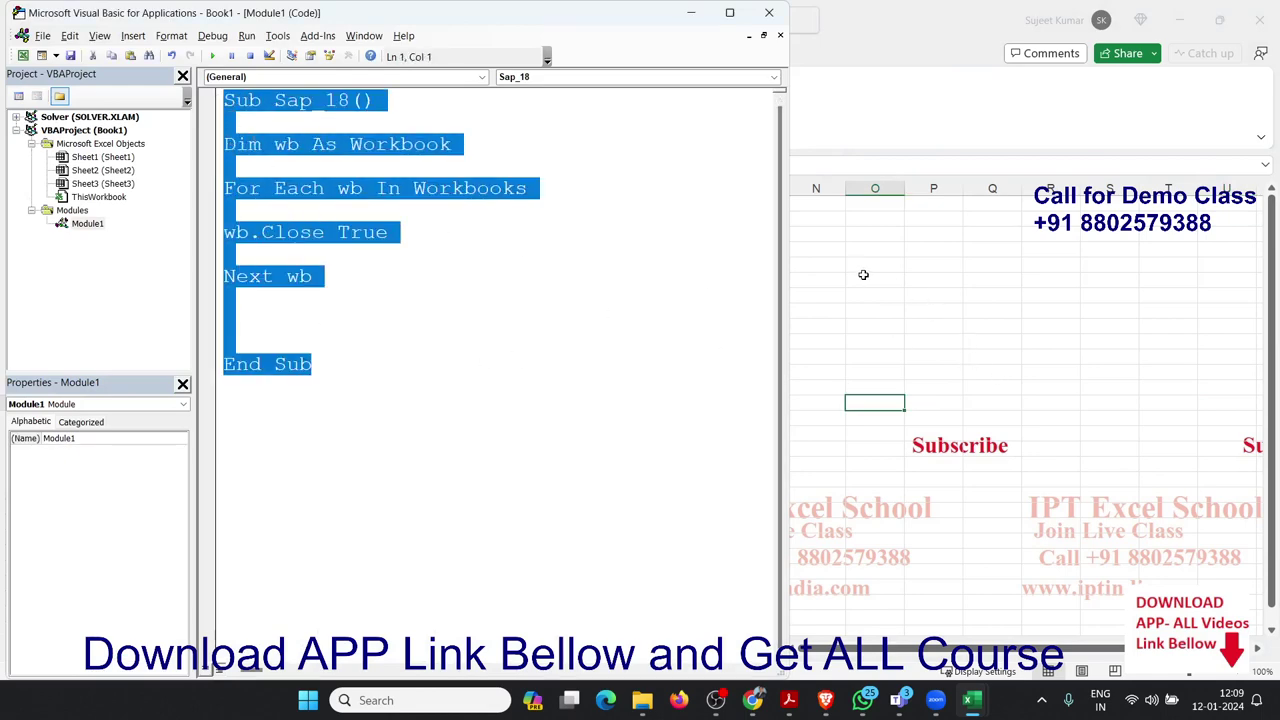
# Paste the macro code into the worksheet starting at cell F4
pyautogui.click(863, 274)
pyautogui.click(744, 247)
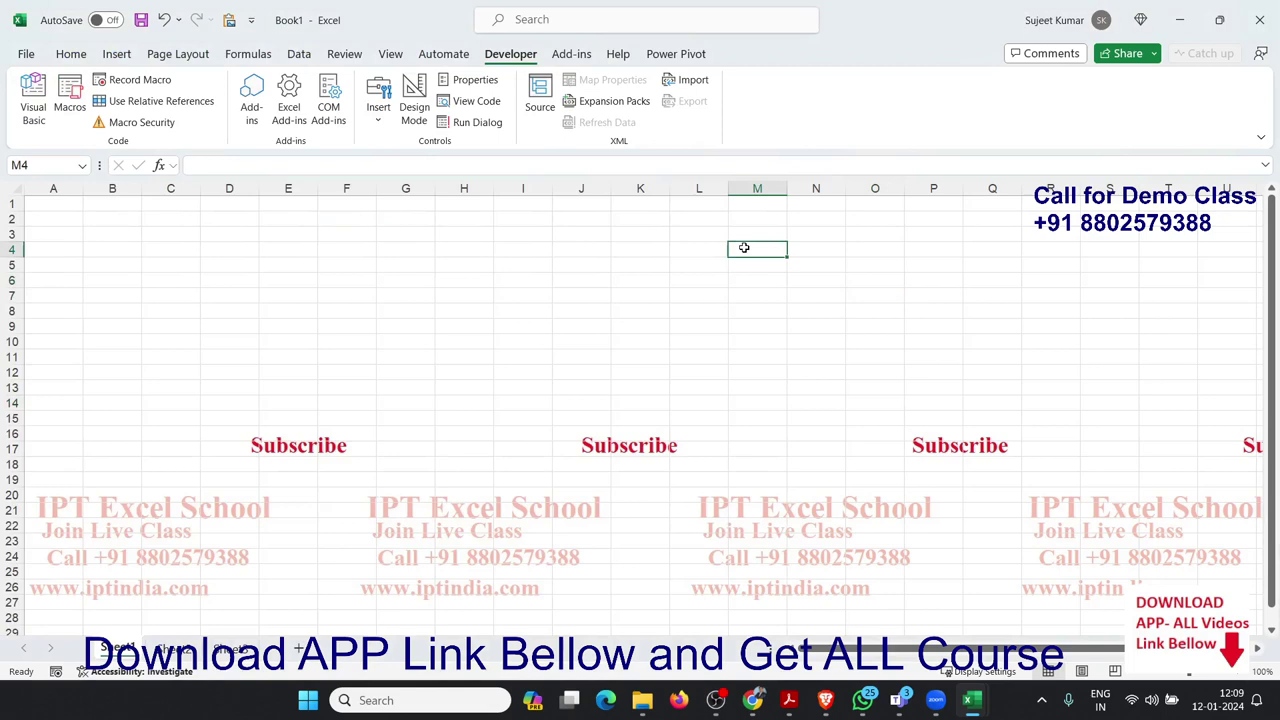
pyautogui.press('alt')
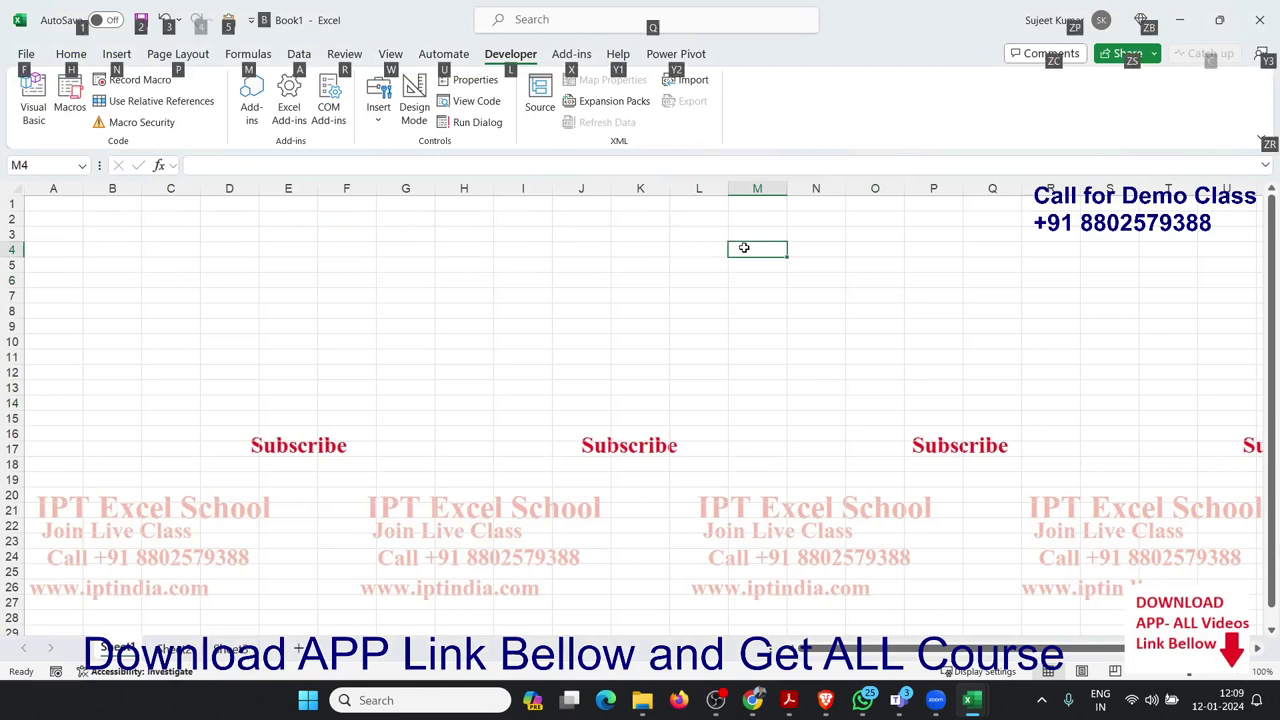
pyautogui.click(517, 292)
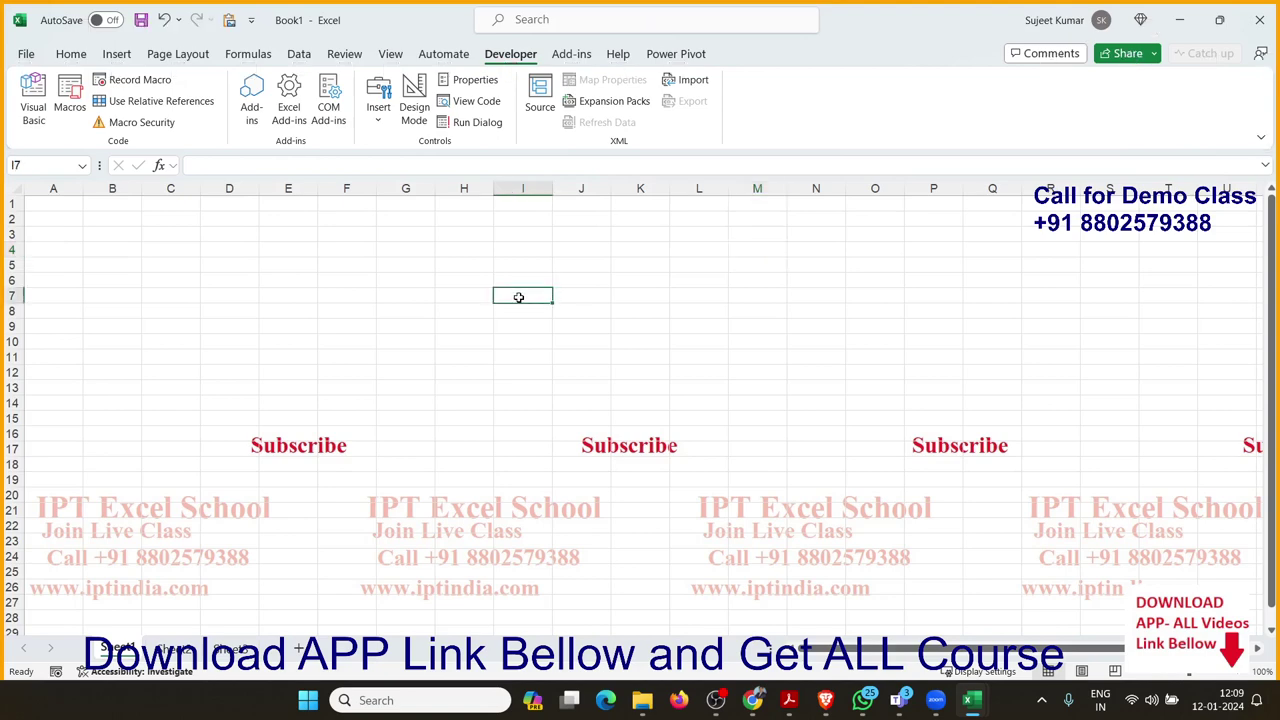
pyautogui.click(340, 244)
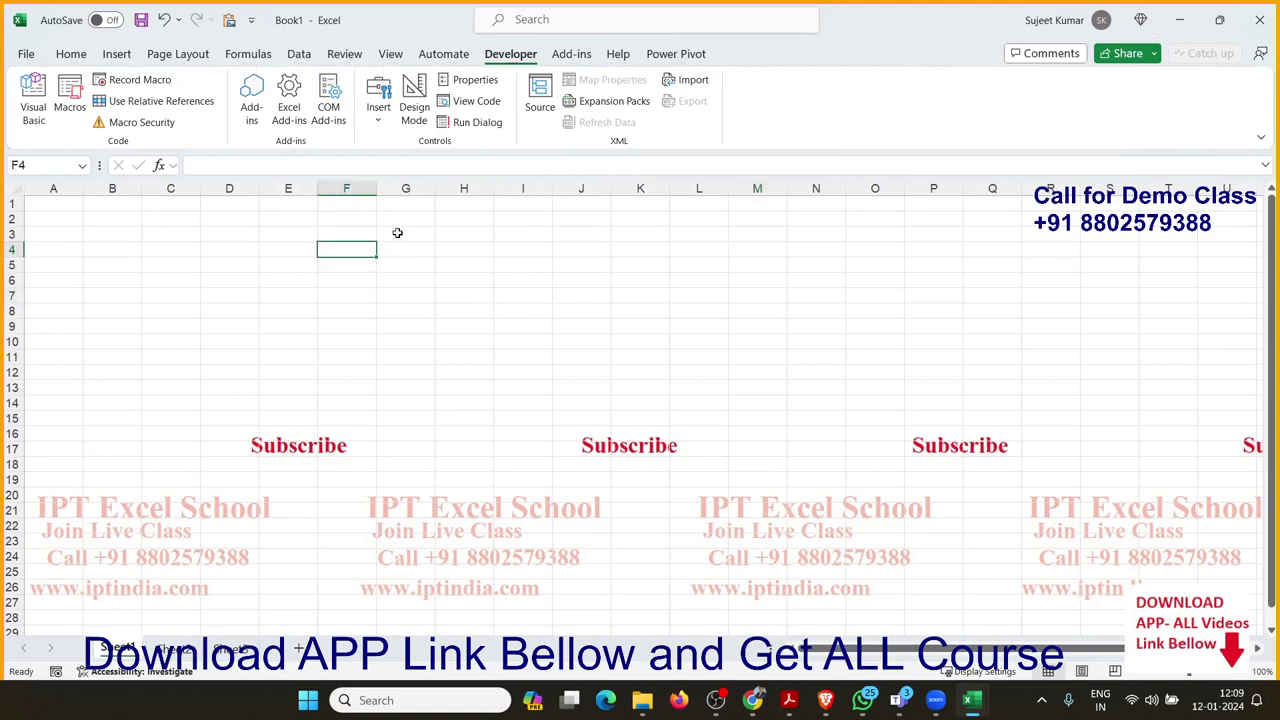
pyautogui.hotkey('ctrl', 'v')
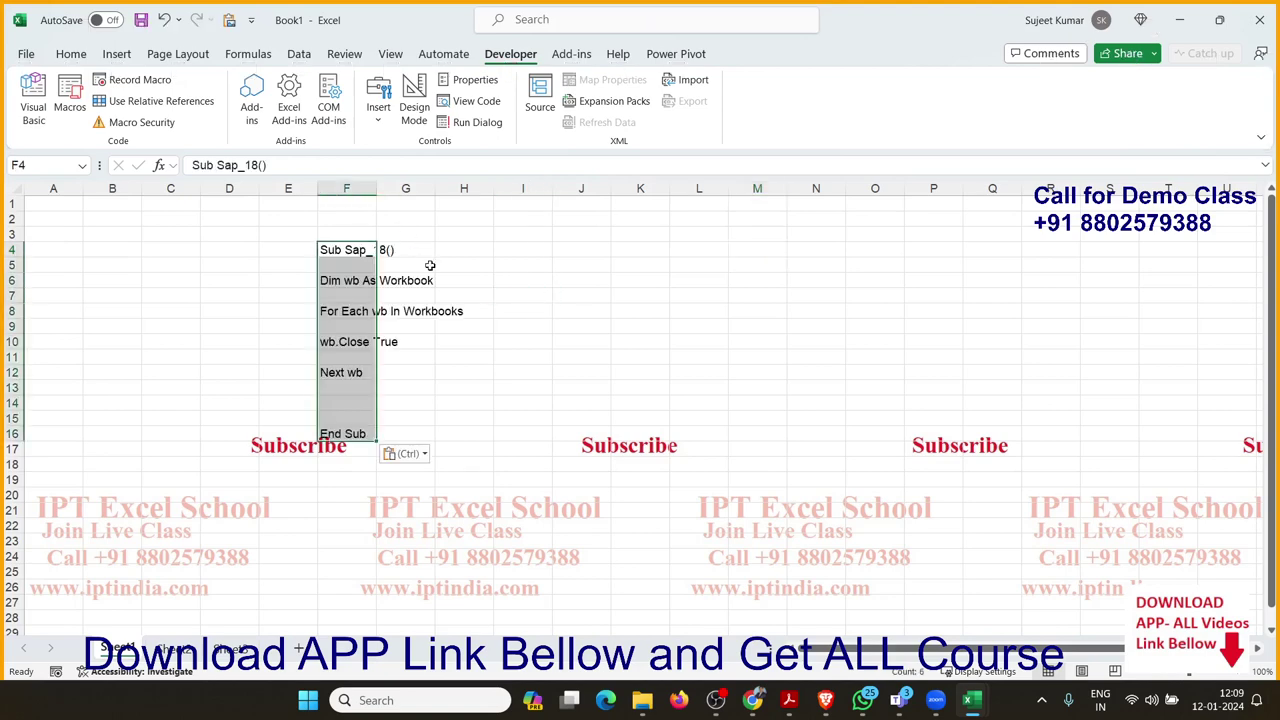